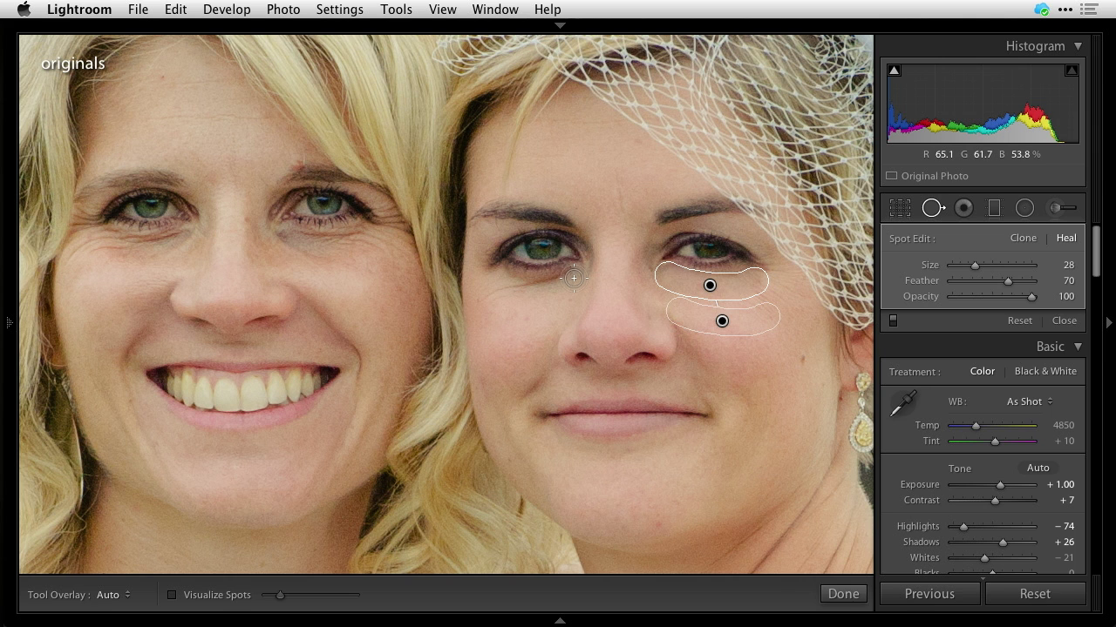
Step: Heal the dark area below the veiled woman's eye nearest the other woman, sampling the cheek just beneath, and set its opacity to 62
drag(573, 278, 496, 291)
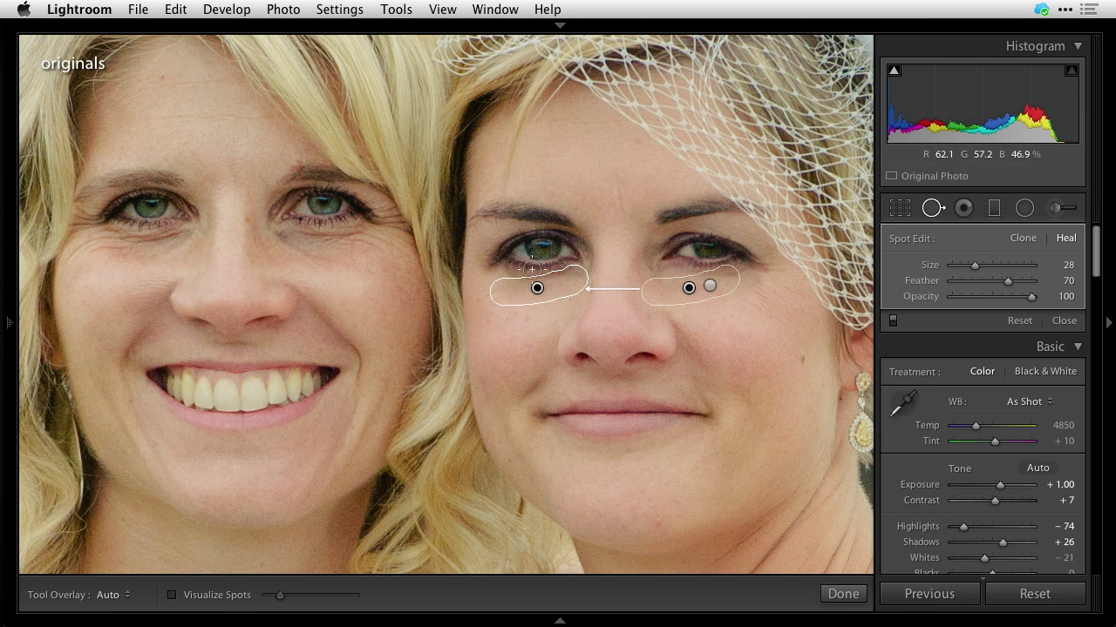
drag(667, 296, 500, 333)
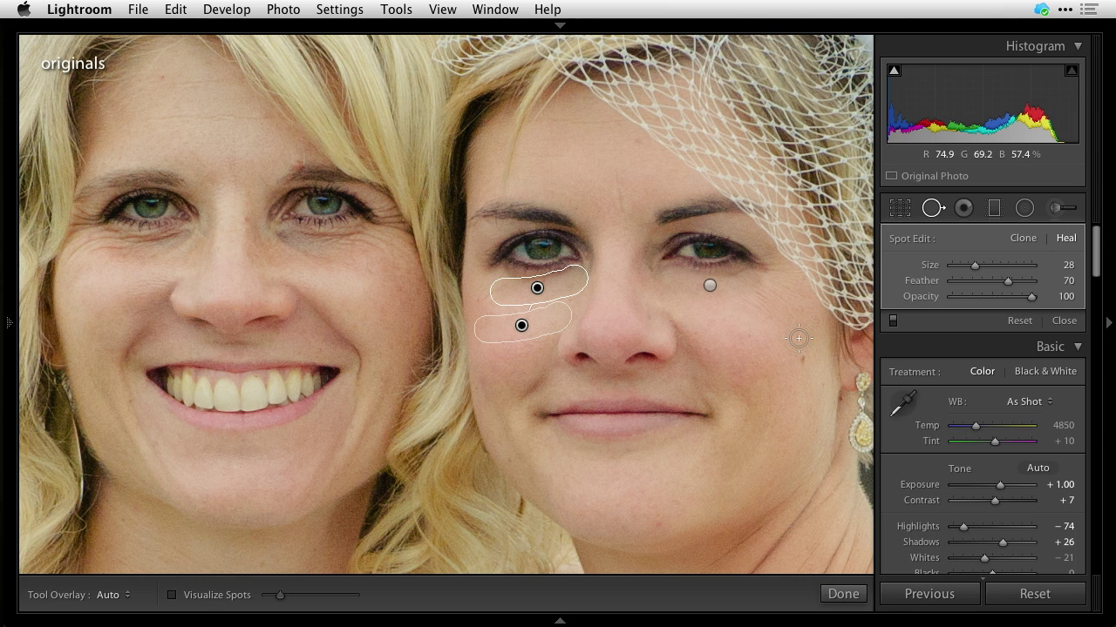
key(h)
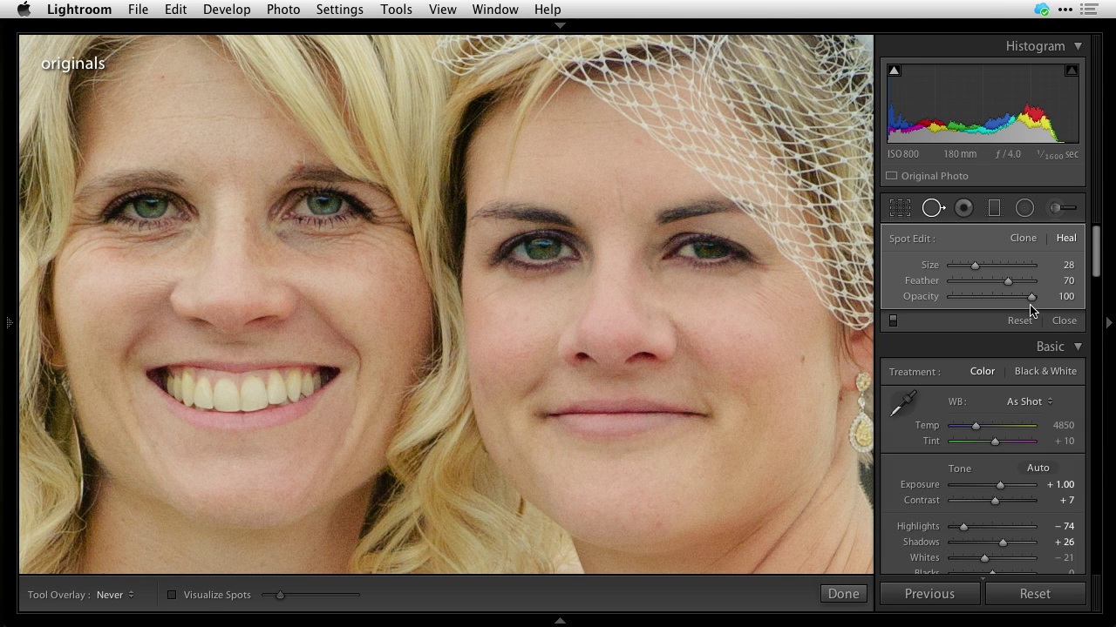
mouse_move(1032, 301)
mouse_down()
mouse_move(938, 309)
mouse_move(1037, 305)
mouse_move(999, 310)
mouse_up()
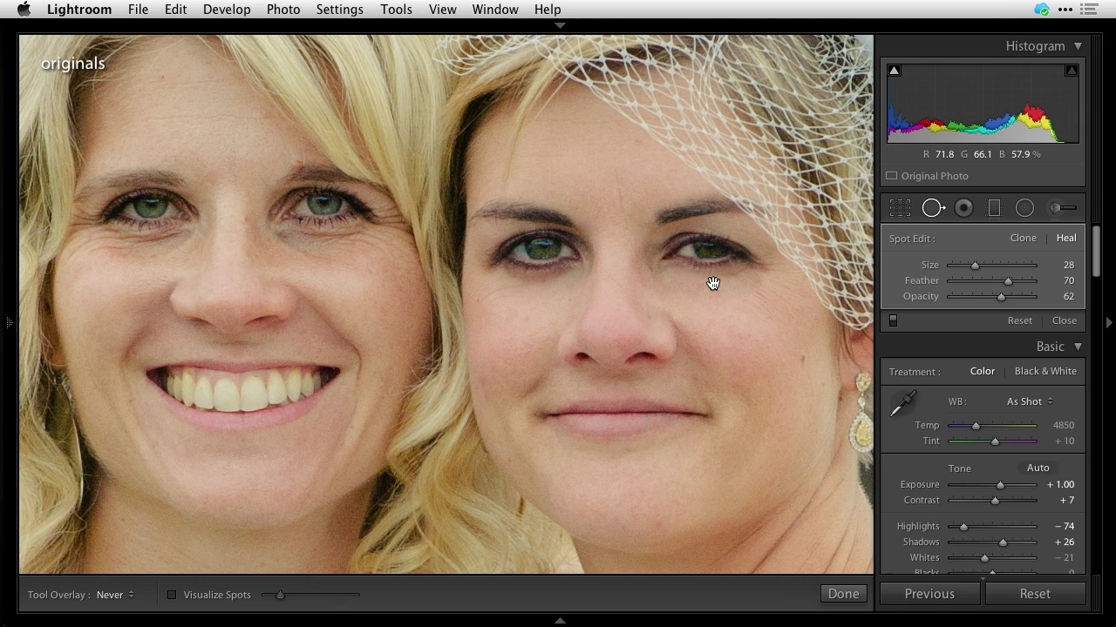
Step: Set the opacity of the heal under her other eye to 42 and compare the photo with spot edits off and on
key(h)
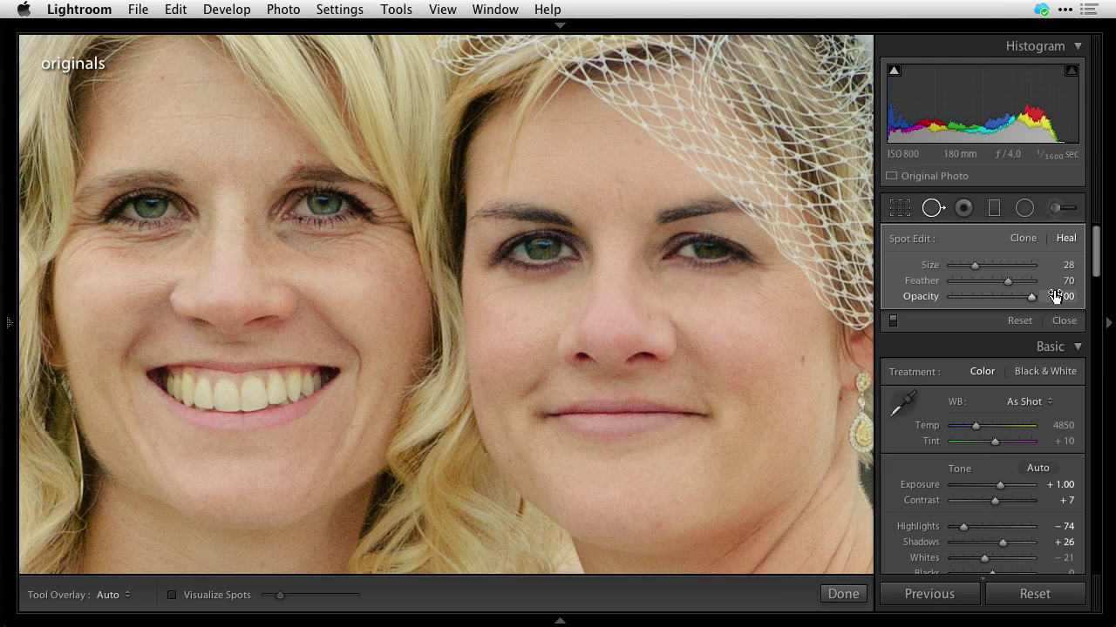
drag(1031, 301, 983, 302)
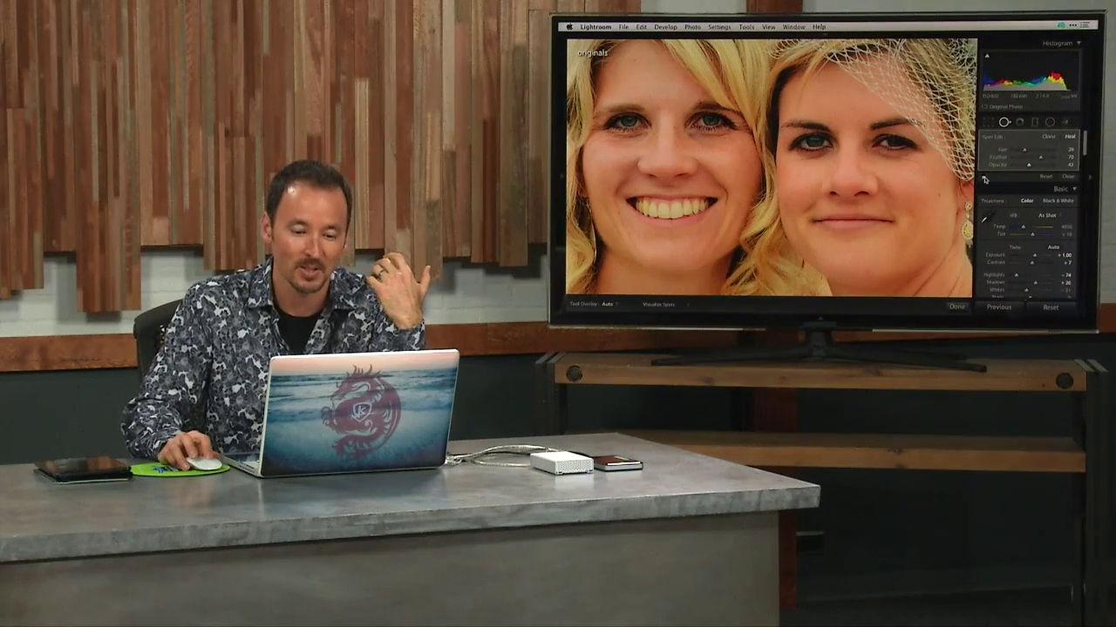
click(892, 320)
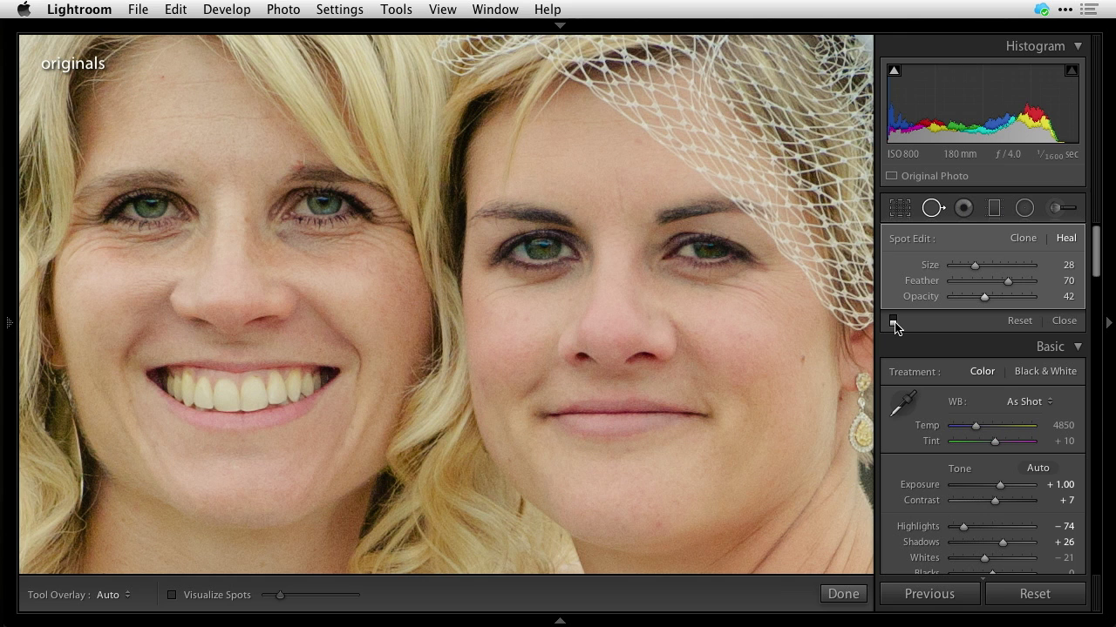
click(892, 320)
click(893, 321)
click(894, 322)
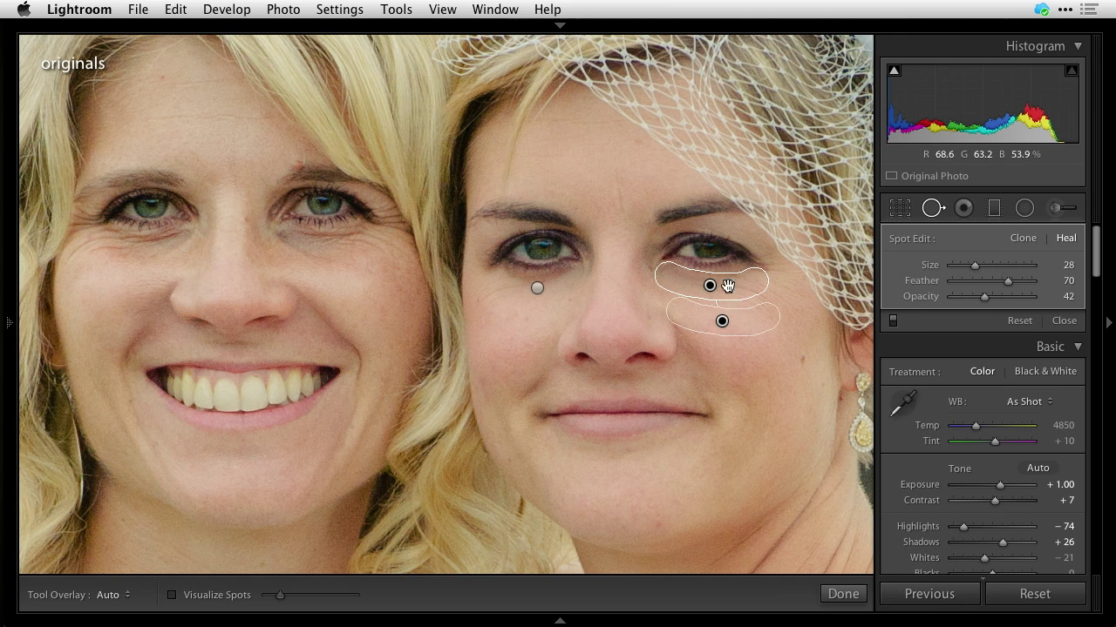
Step: Refine the opacity of the veiled woman's under-eye heals to 17 for the eye beside the veil and 41 for the other
drag(975, 296, 963, 297)
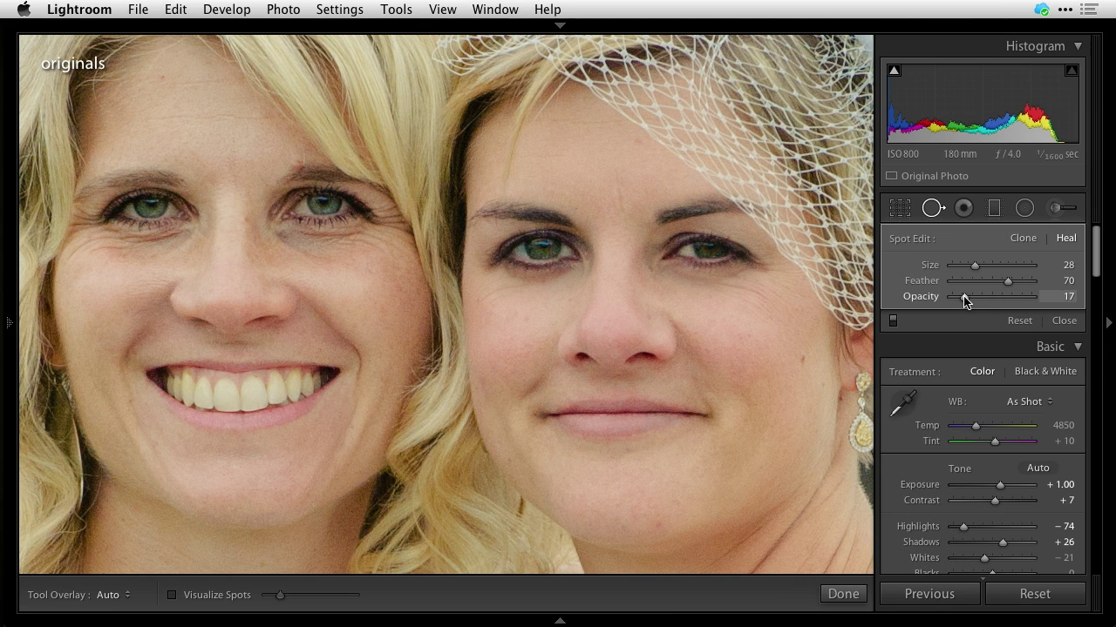
click(533, 288)
drag(1002, 301, 989, 302)
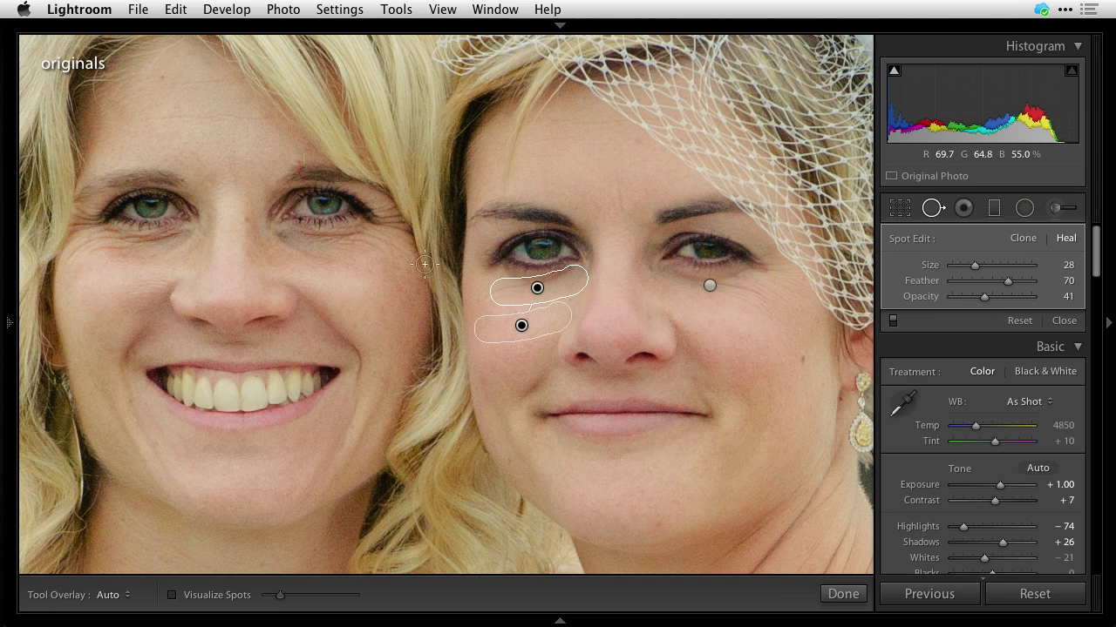
Step: Heal the dark areas beneath both of the smiling woman's eyes at 41 opacity, sampling the cheek skin just below each eye
click(282, 237)
drag(294, 241, 363, 242)
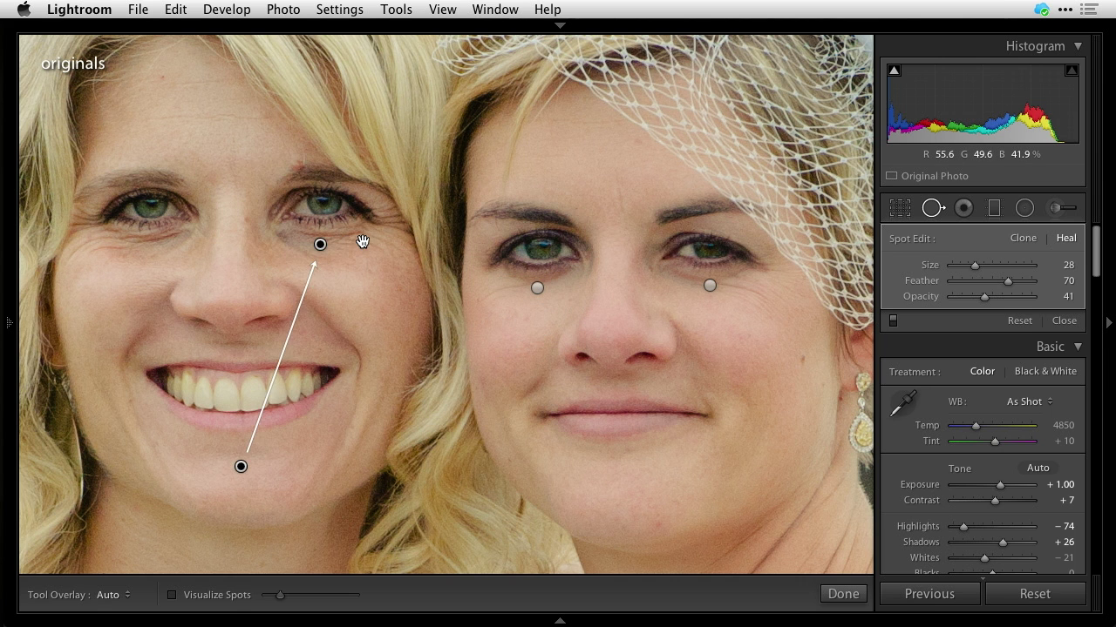
mouse_move(261, 470)
mouse_down()
mouse_move(348, 370)
mouse_move(333, 289)
mouse_move(350, 278)
mouse_up()
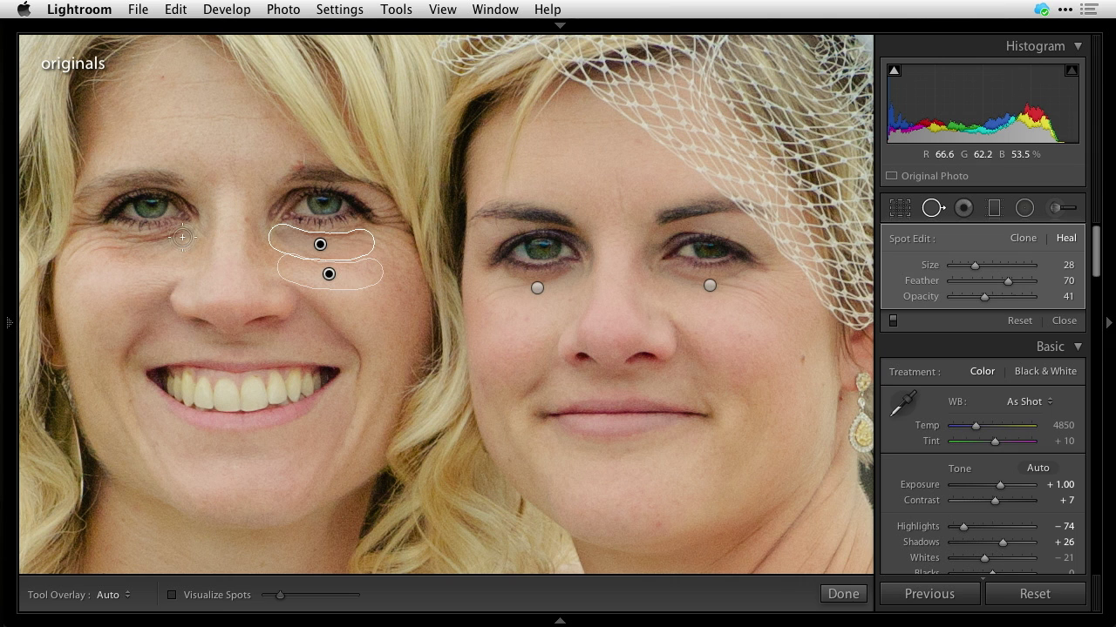
drag(186, 235, 87, 250)
mouse_move(262, 251)
mouse_down()
mouse_move(105, 296)
mouse_move(94, 284)
mouse_up()
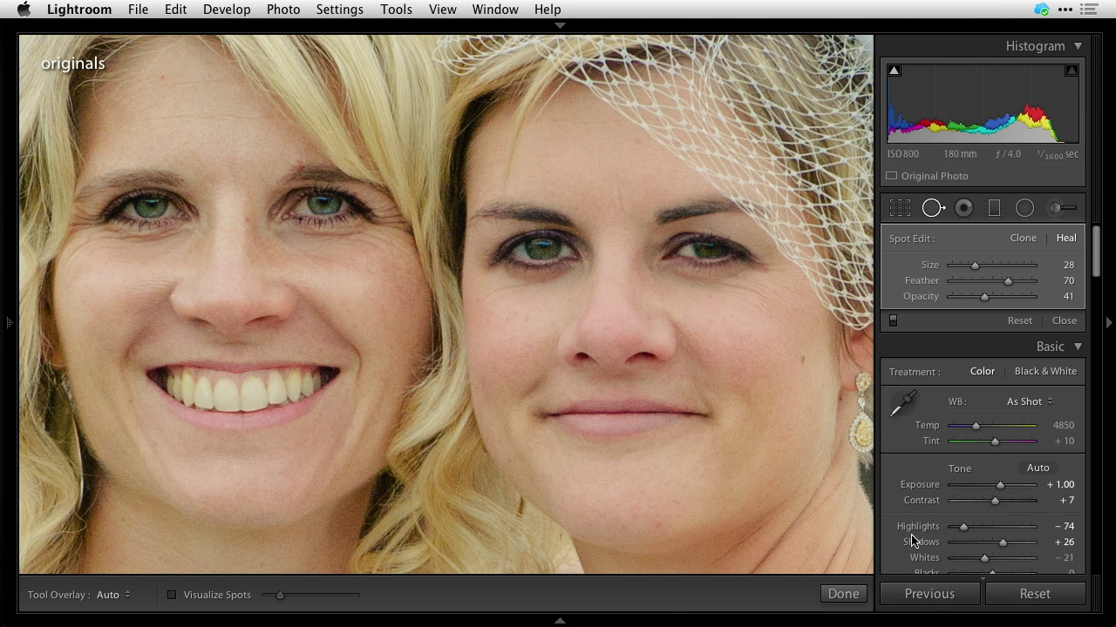
Step: Compare both faces with the spot edits switched off and on
click(892, 322)
click(893, 322)
click(892, 321)
click(892, 321)
click(892, 321)
click(892, 322)
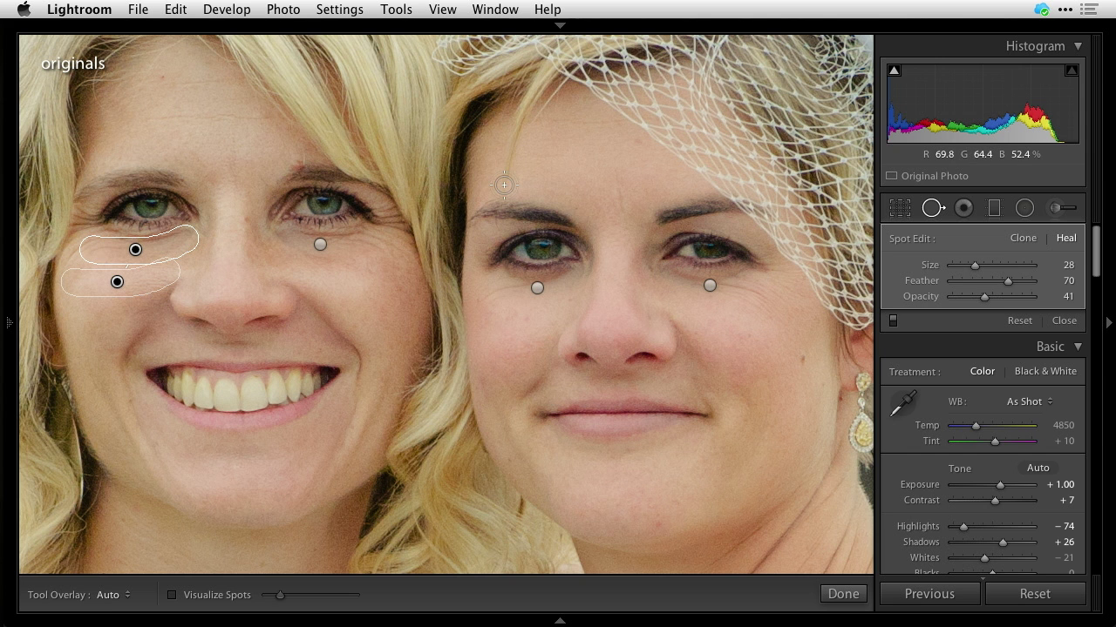
Step: Heal the lines across the middle and upper part of the smiling woman's forehead using nearby skin
key(space)
drag(328, 215, 447, 254)
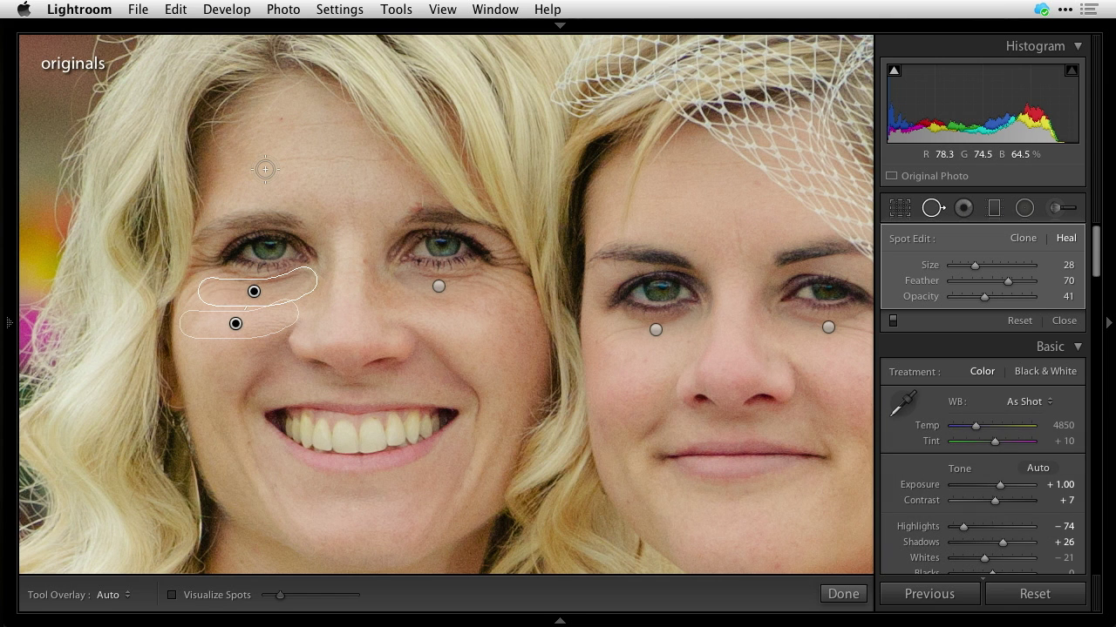
drag(267, 163, 379, 162)
drag(328, 135, 335, 185)
mouse_move(341, 126)
mouse_down()
mouse_move(278, 125)
mouse_move(299, 185)
mouse_up()
Step: Try to heal the blemish at the smiling woman's inner brow with a size 21 brush, then undo the last change
scroll(410, 208, down, 2)
mouse_move(423, 207)
mouse_down()
mouse_move(388, 209)
mouse_move(369, 155)
mouse_move(390, 190)
mouse_up()
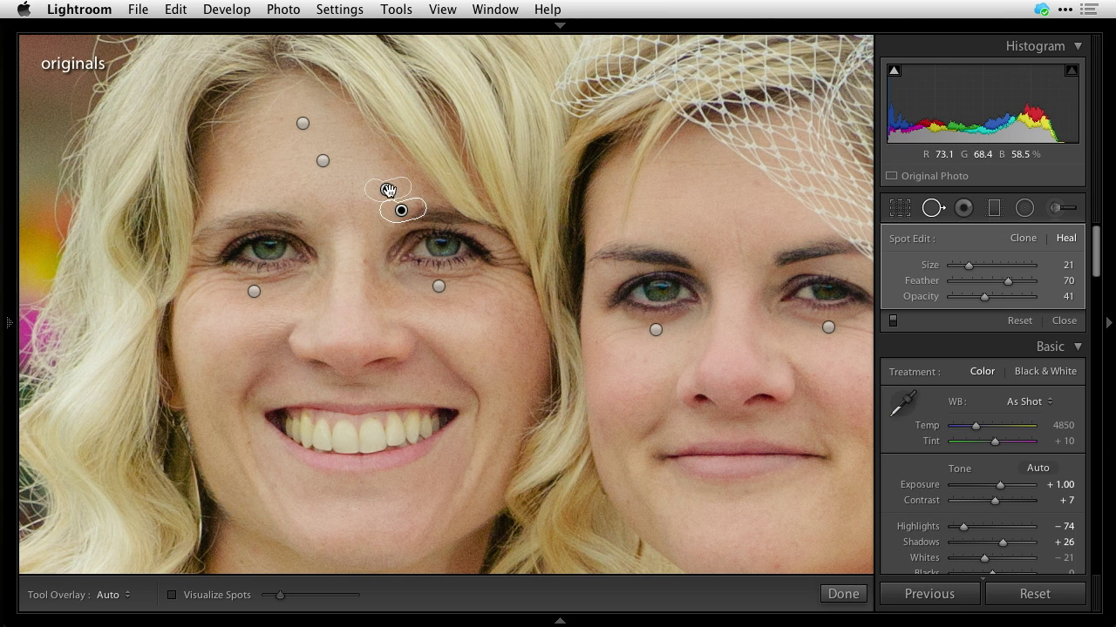
key(super+z)
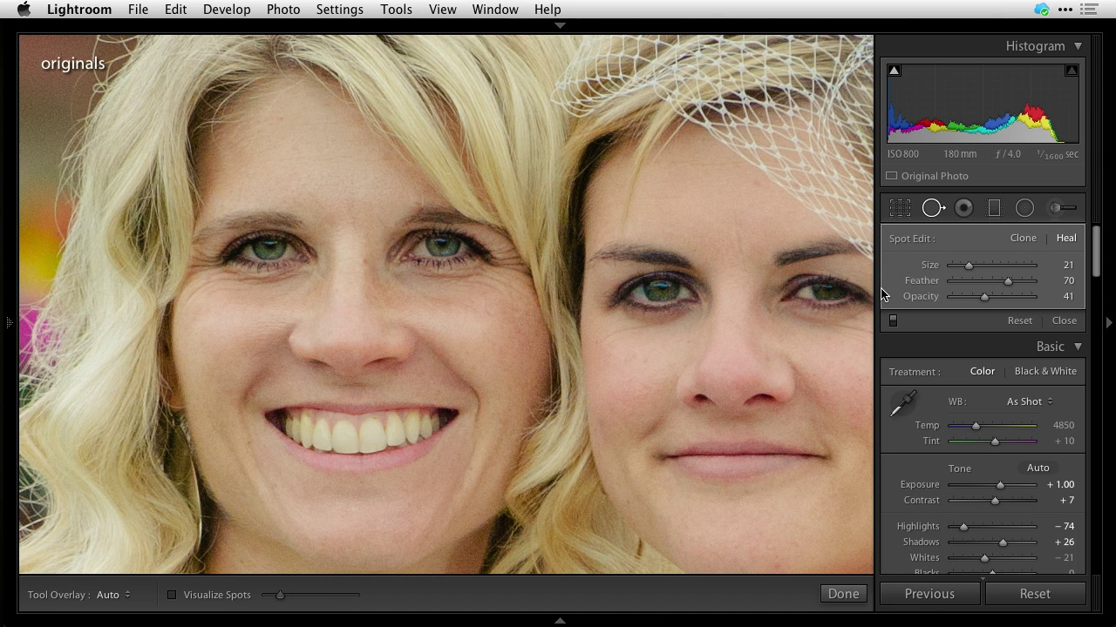
Step: Start a new adjustment brush mask with the Skin Powder effect
key(space)
drag(732, 181, 637, 68)
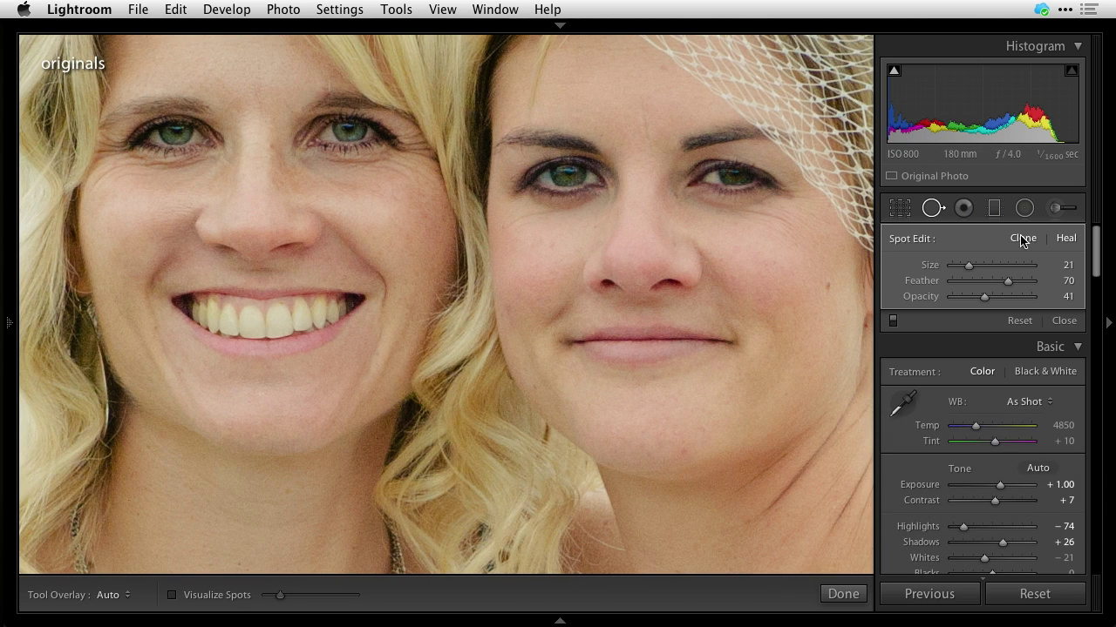
click(1058, 208)
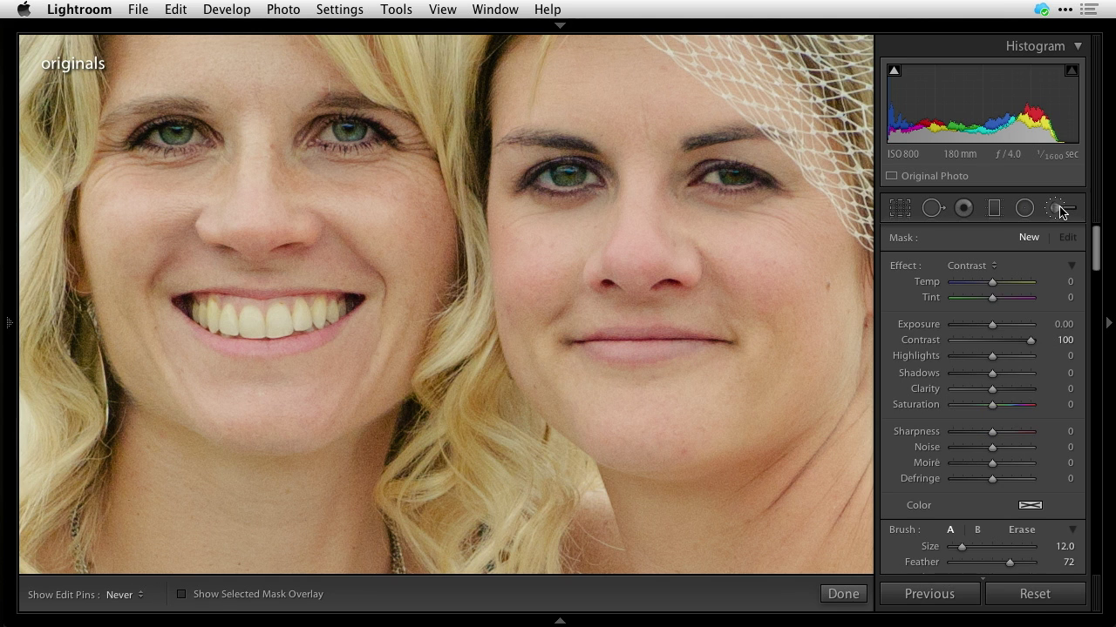
click(988, 264)
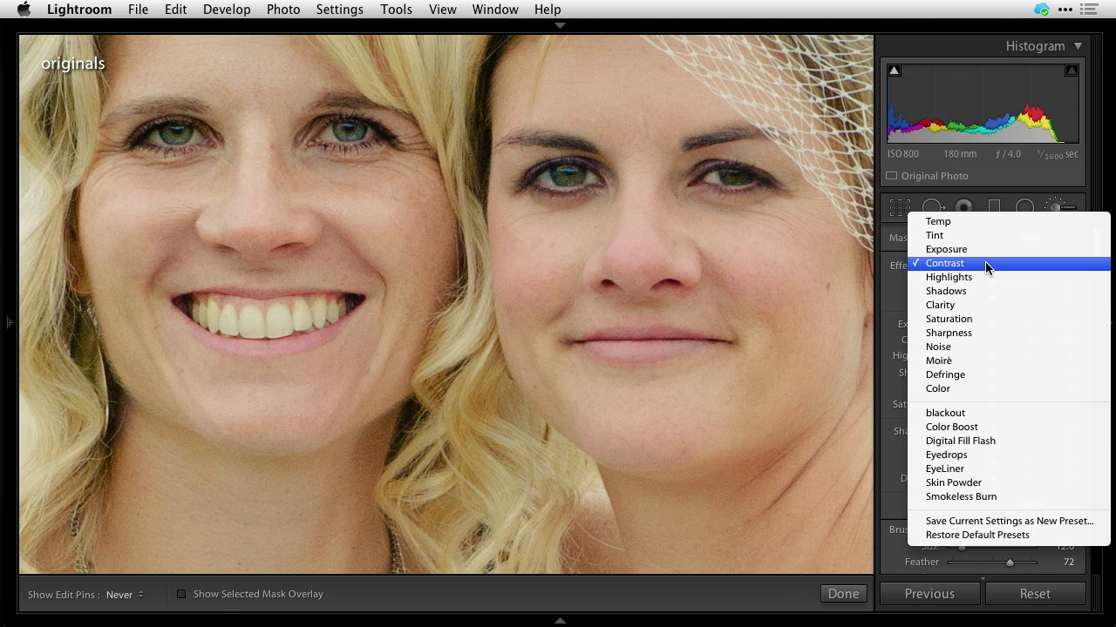
click(988, 485)
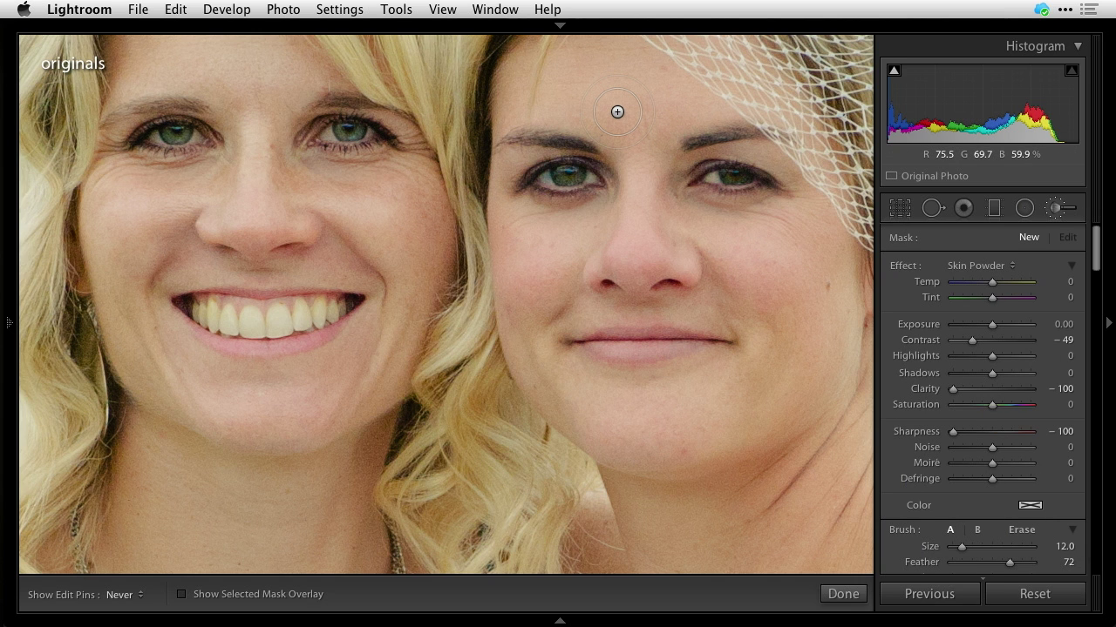
Step: Paint Skin Powder over the veiled woman's forehead with a size 12 brush at feather 72 and flow 25
key(space)
drag(615, 110, 619, 230)
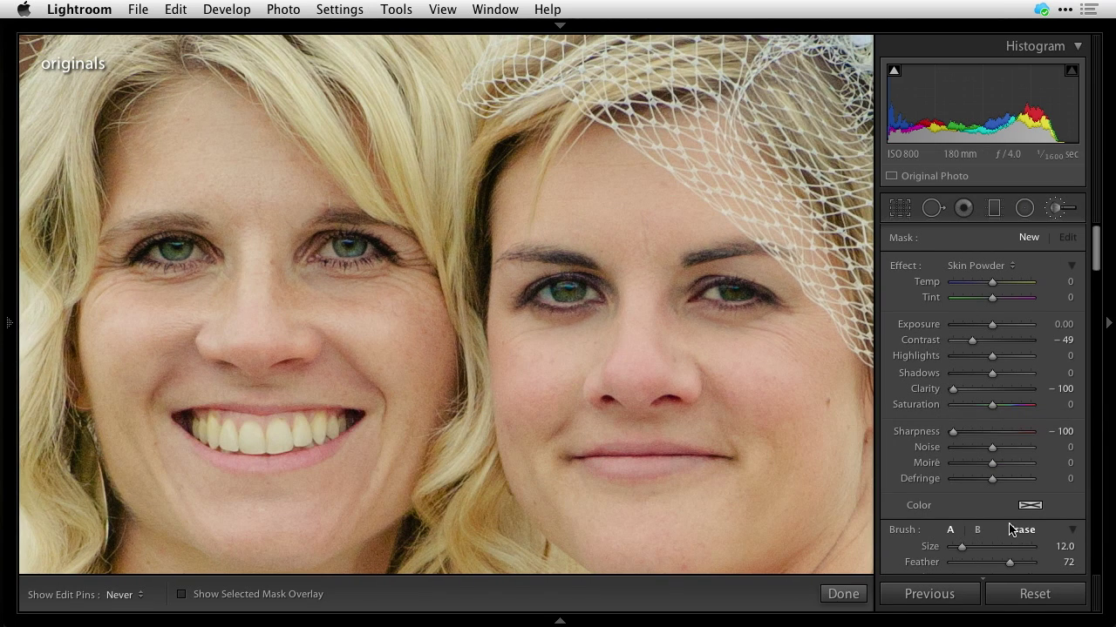
scroll(1020, 527, down, 8)
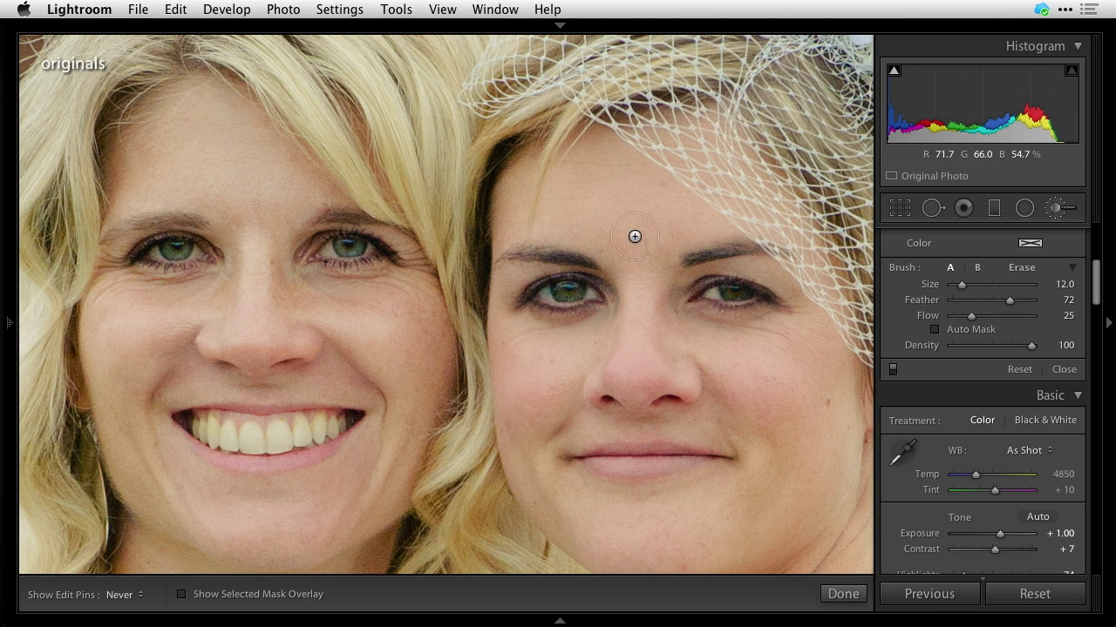
drag(575, 197, 607, 171)
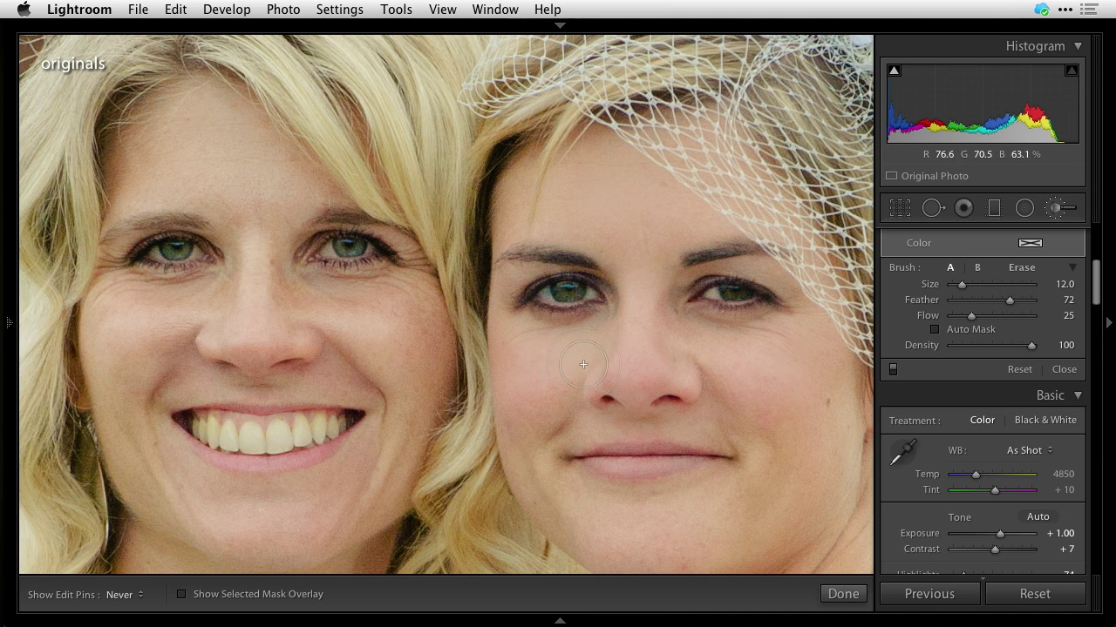
Step: Smooth the veiled woman's lower face and chin with the brush at size 30, and reduce the brush size to 16
key(space)
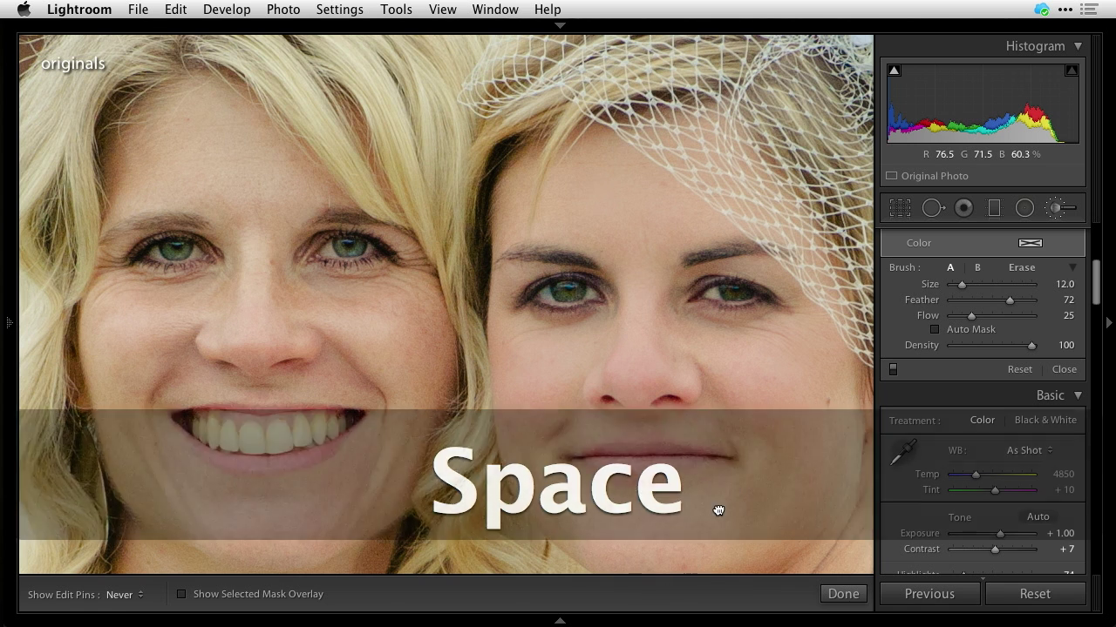
drag(717, 510, 715, 357)
scroll(659, 410, up, 5)
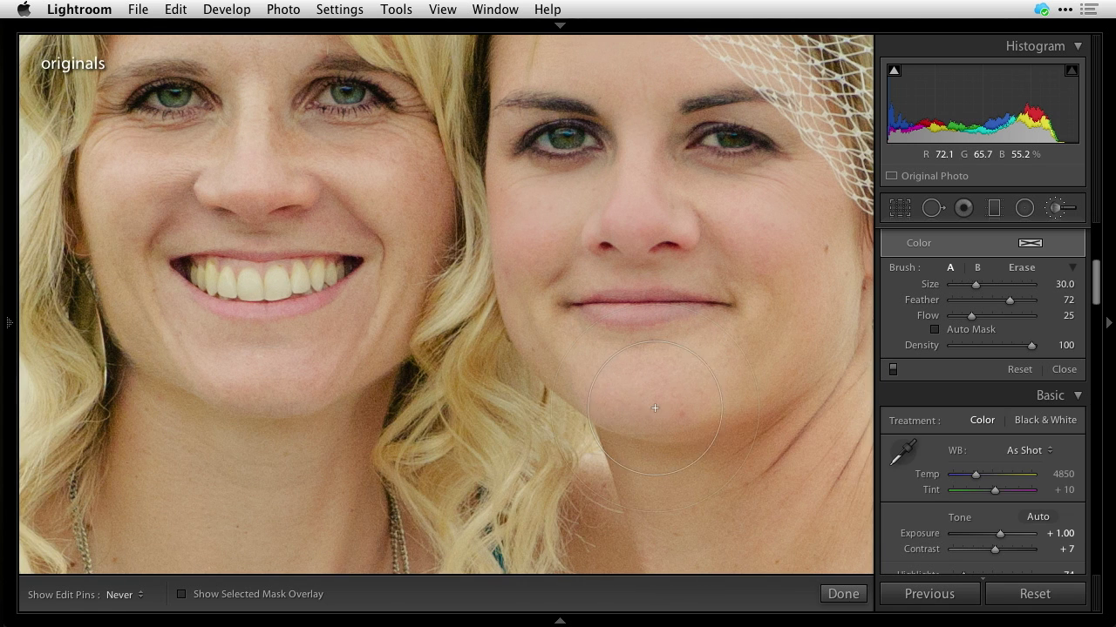
scroll(660, 405, down, 4)
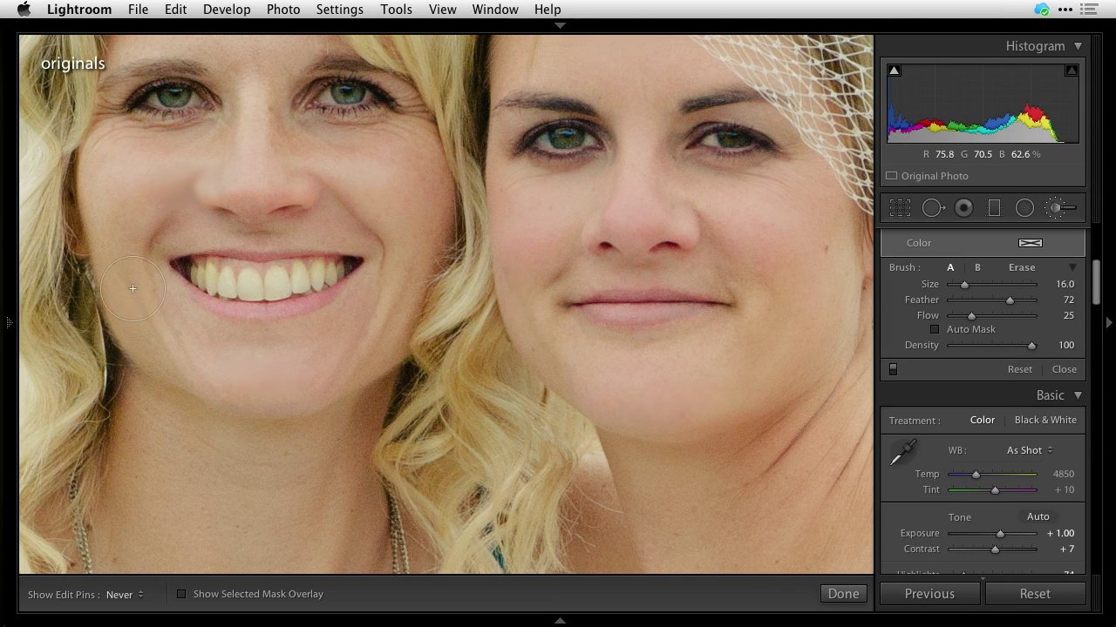
Step: Paint the skin smoothing over the smiling woman's forehead and cheeks, reducing the brush size to 6 for the finer areas
key(space)
drag(259, 210, 382, 497)
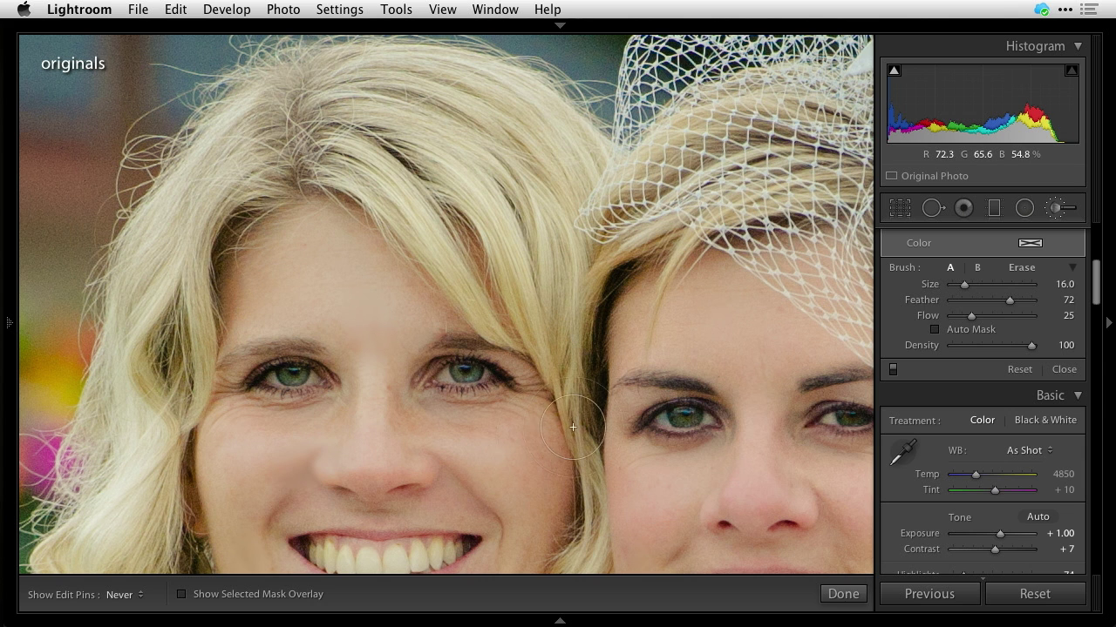
key(bracketleft)
key(bracketleft)
key(space)
mouse_move(405, 312)
mouse_down()
mouse_move(343, 224)
mouse_move(319, 219)
mouse_up()
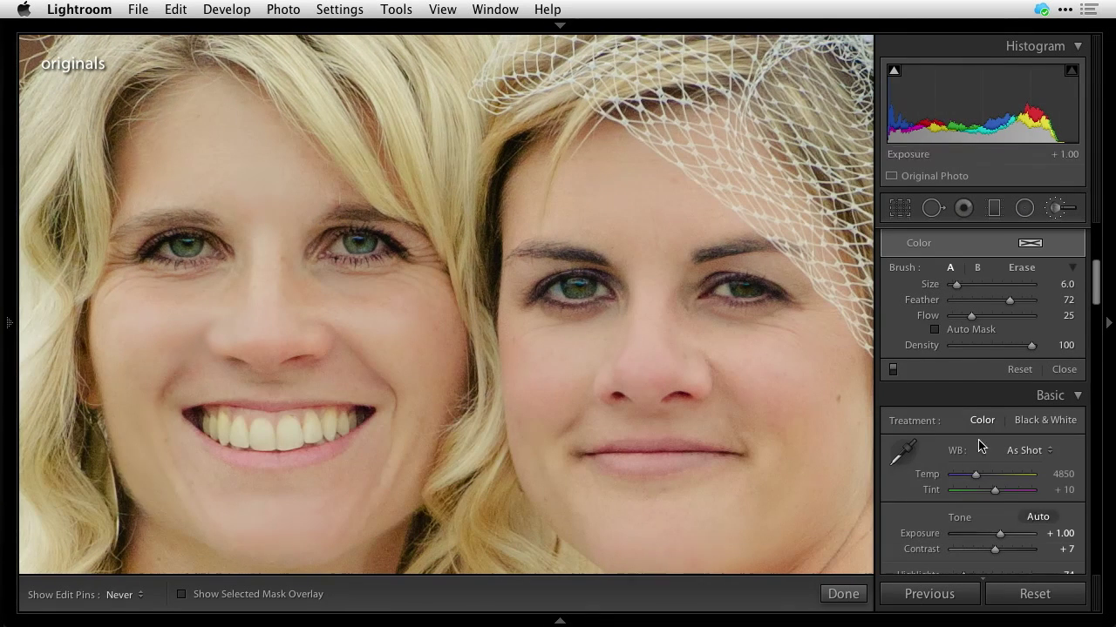
Step: Compare both faces with the Skin Powder brush adjustments switched off and on
click(893, 370)
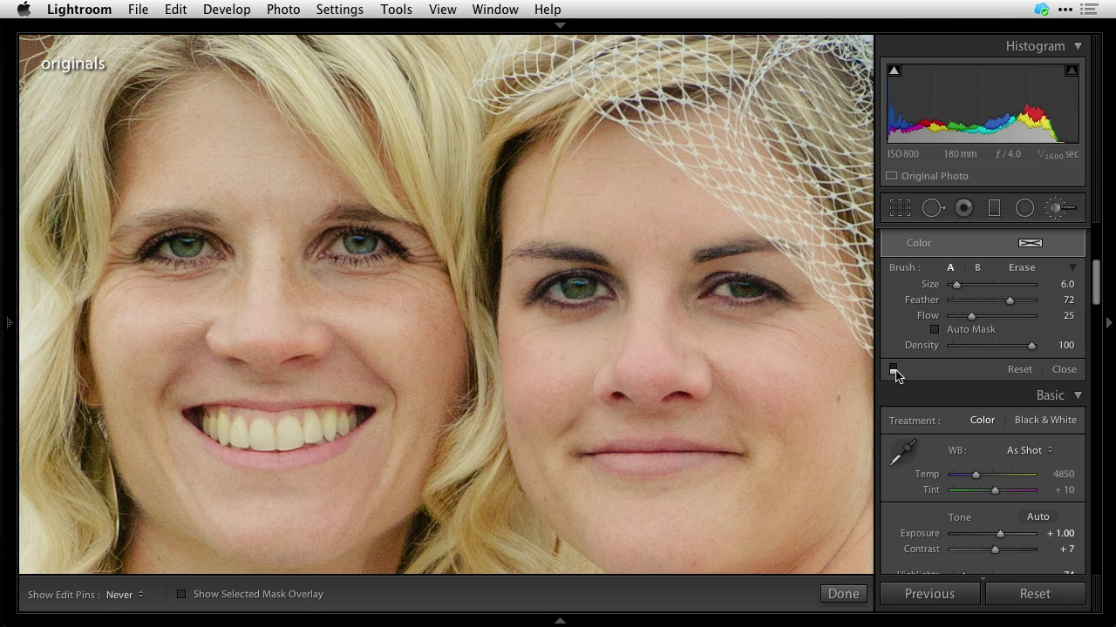
click(893, 370)
click(893, 369)
click(893, 370)
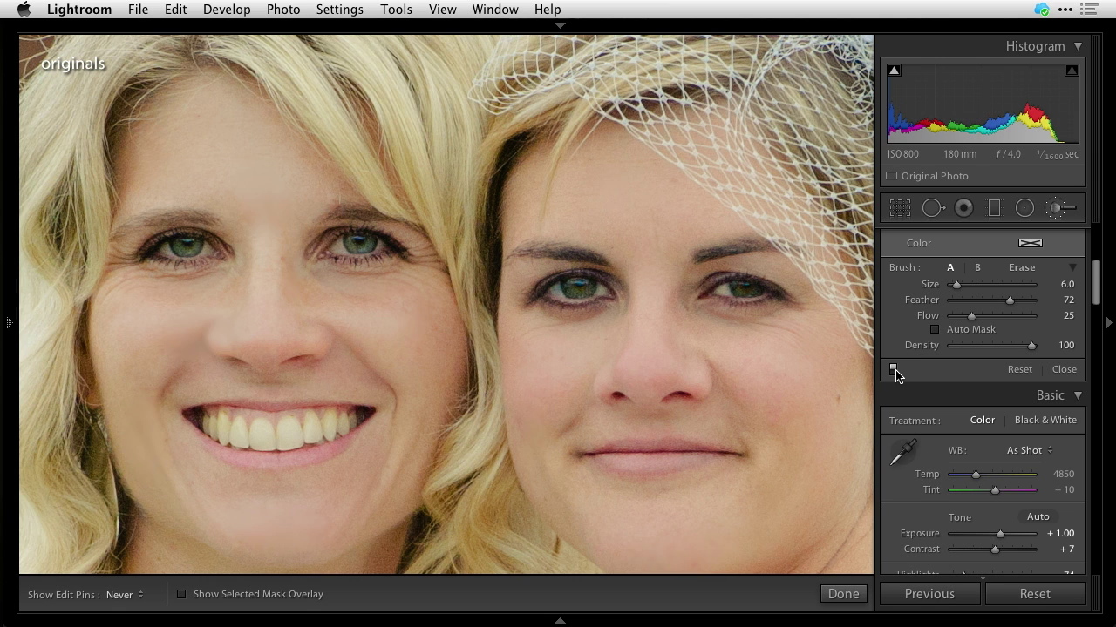
click(893, 370)
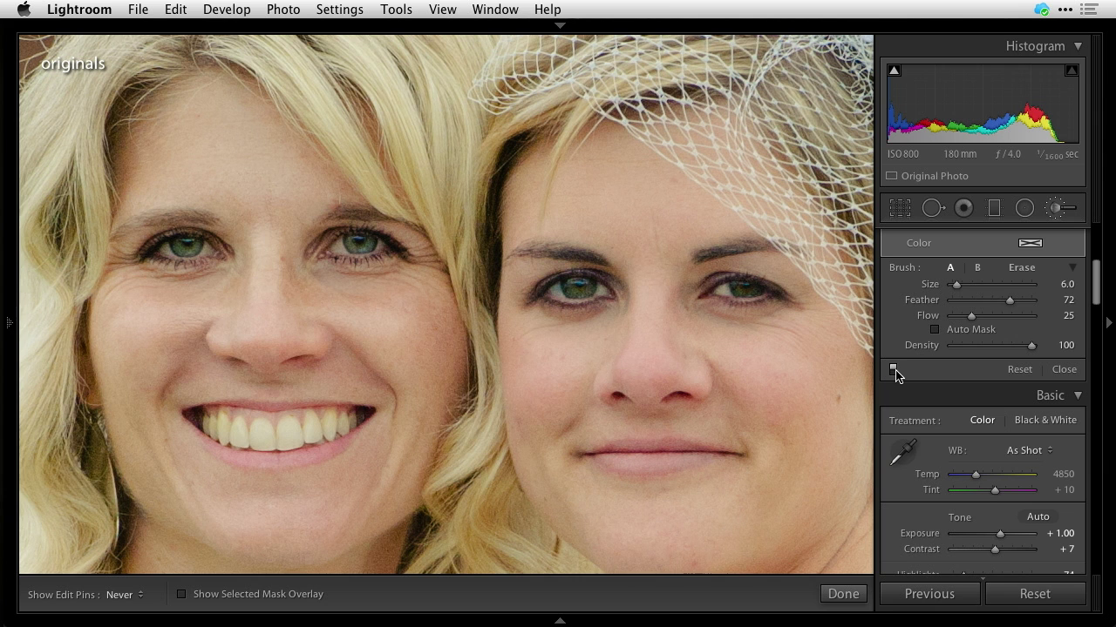
click(893, 369)
click(893, 369)
click(893, 369)
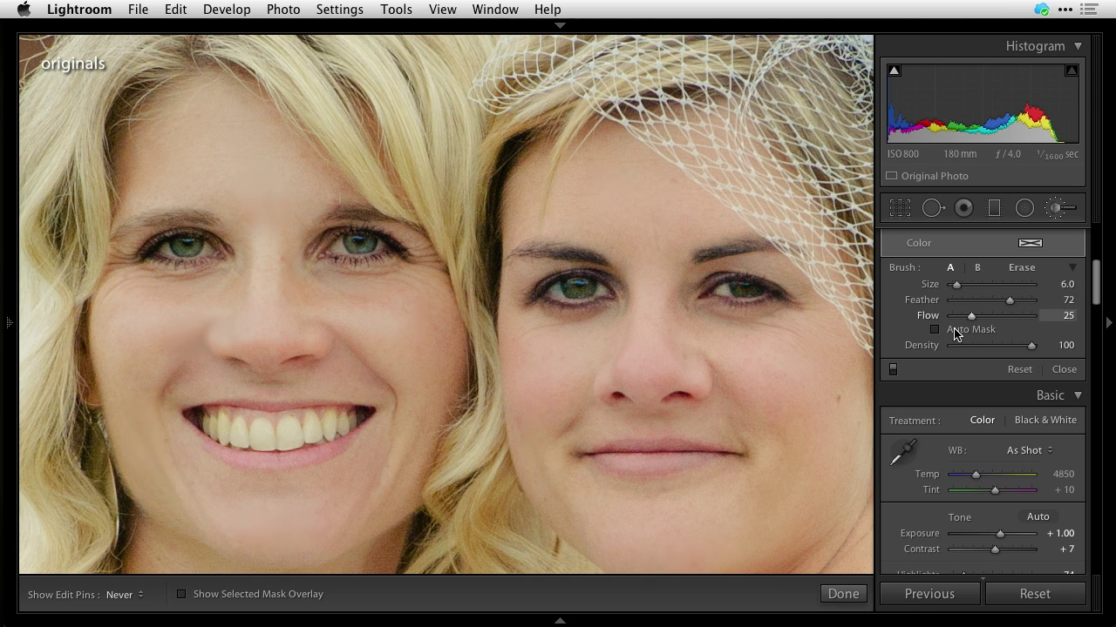
click(893, 370)
click(893, 369)
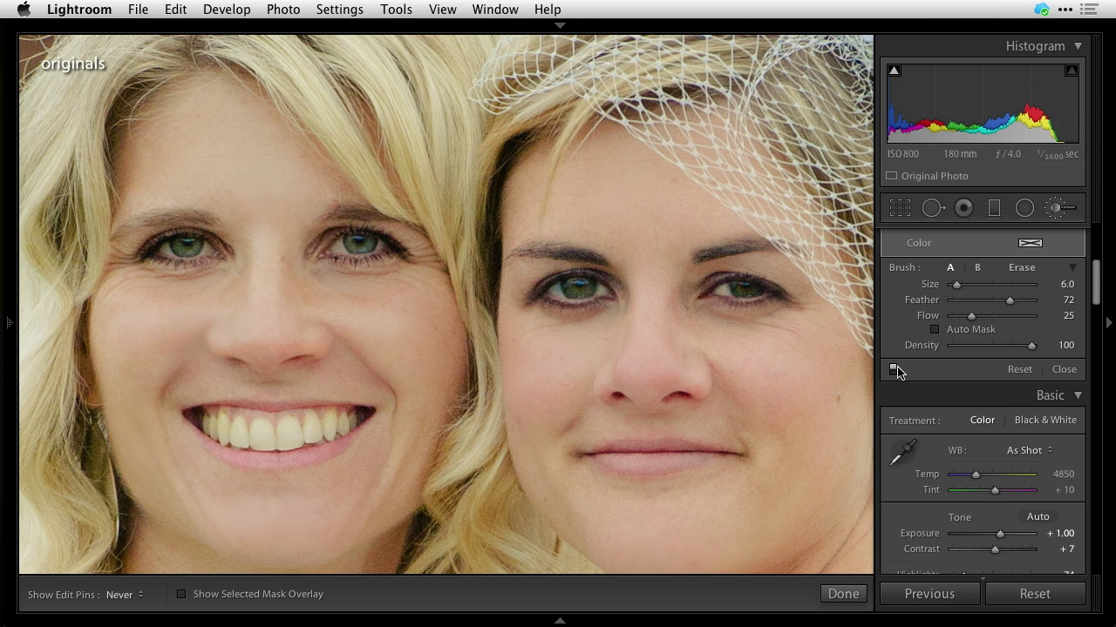